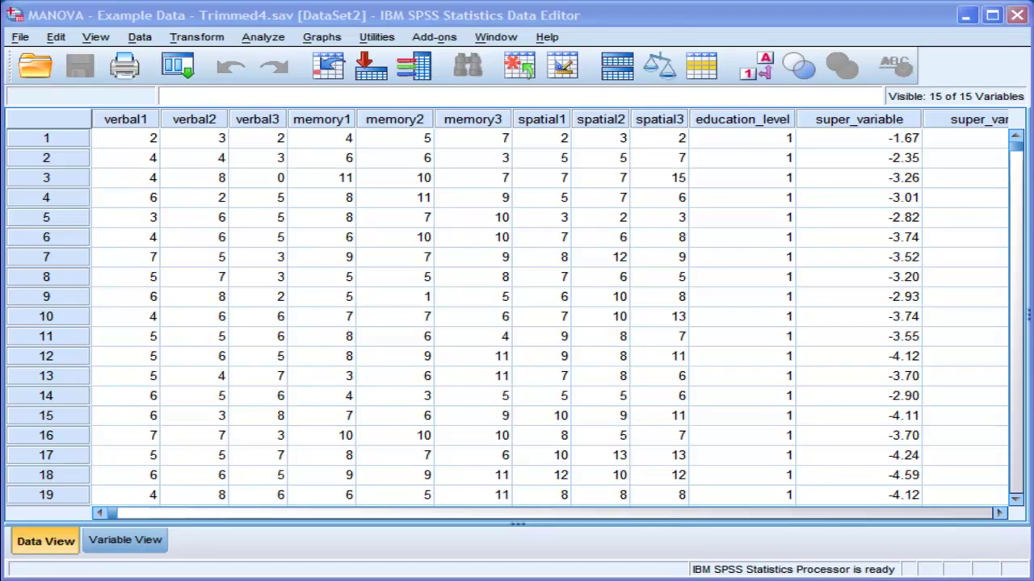
Step: Inspect the data, checking memory2 and the education_level value of case 430
{"action": "left_click", "coordinate": [407, 137]}
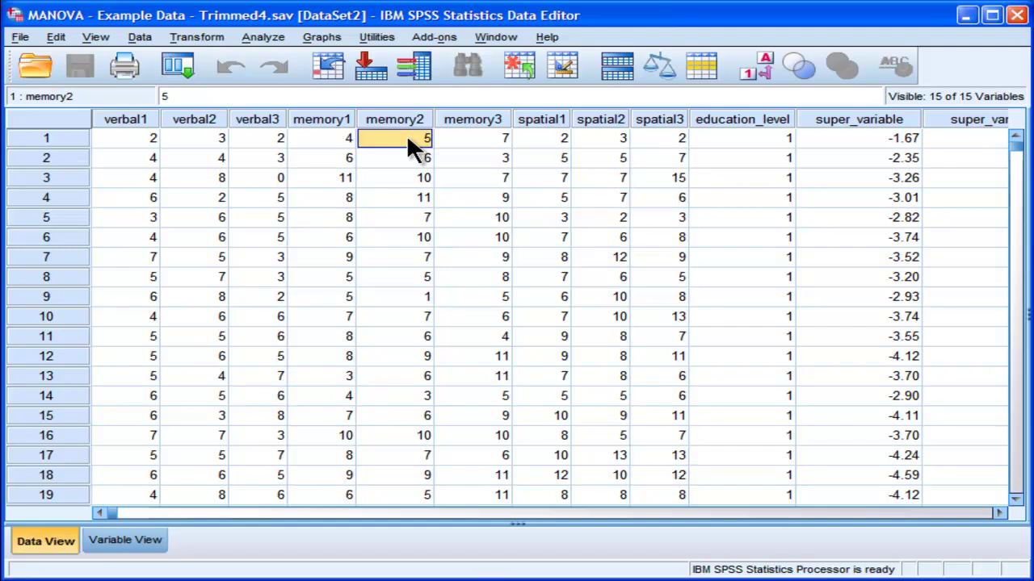
{"action": "left_click_drag", "start_coordinate": [114, 514], "coordinate": [199, 510]}
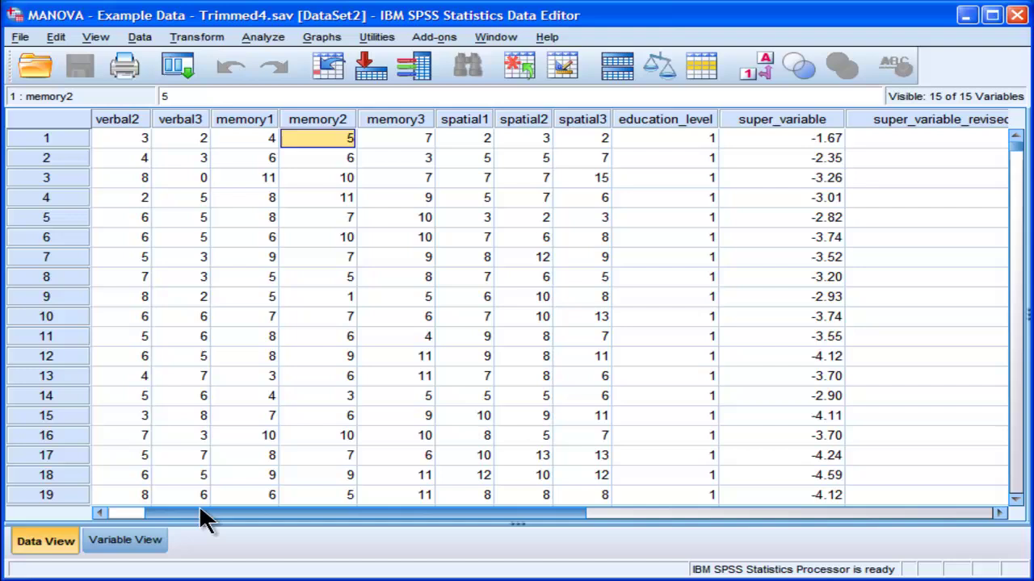
{"action": "left_click", "coordinate": [680, 121]}
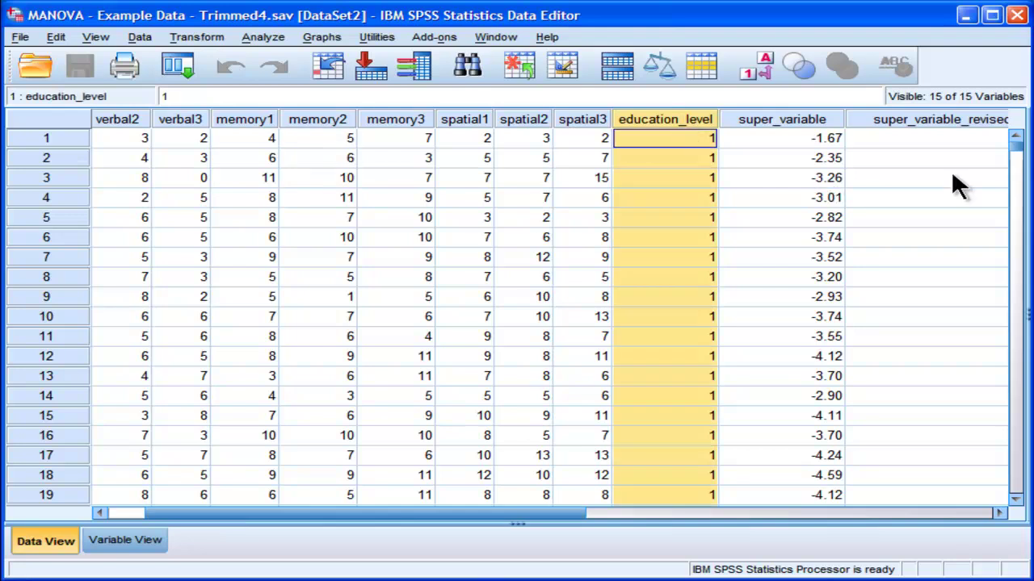
{"action": "scroll", "coordinate": [1016, 174], "scroll_direction": "down", "scroll_amount": 8}
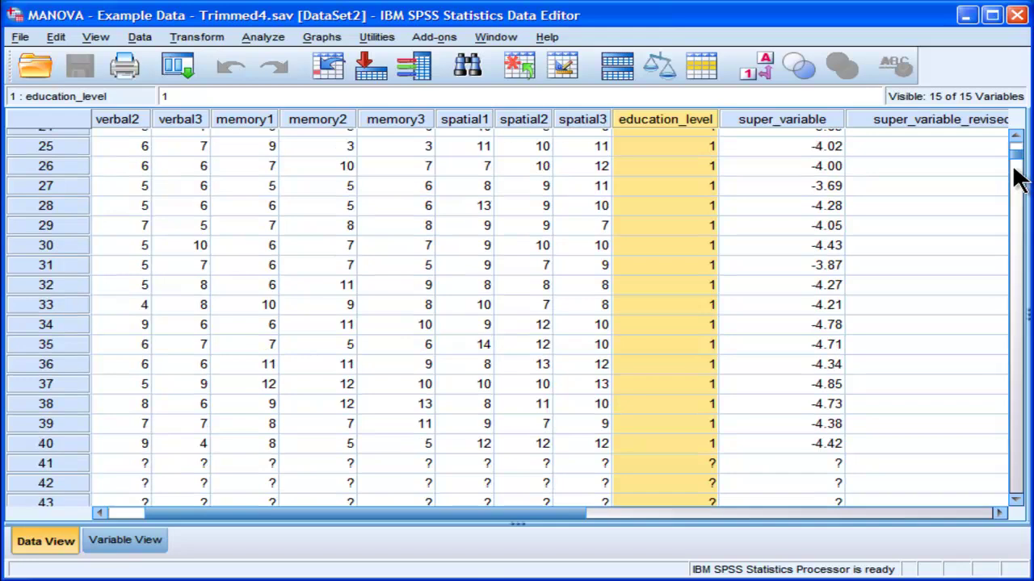
{"action": "left_click_drag", "start_coordinate": [1016, 173], "coordinate": [1015, 134]}
{"action": "left_click", "coordinate": [692, 298]}
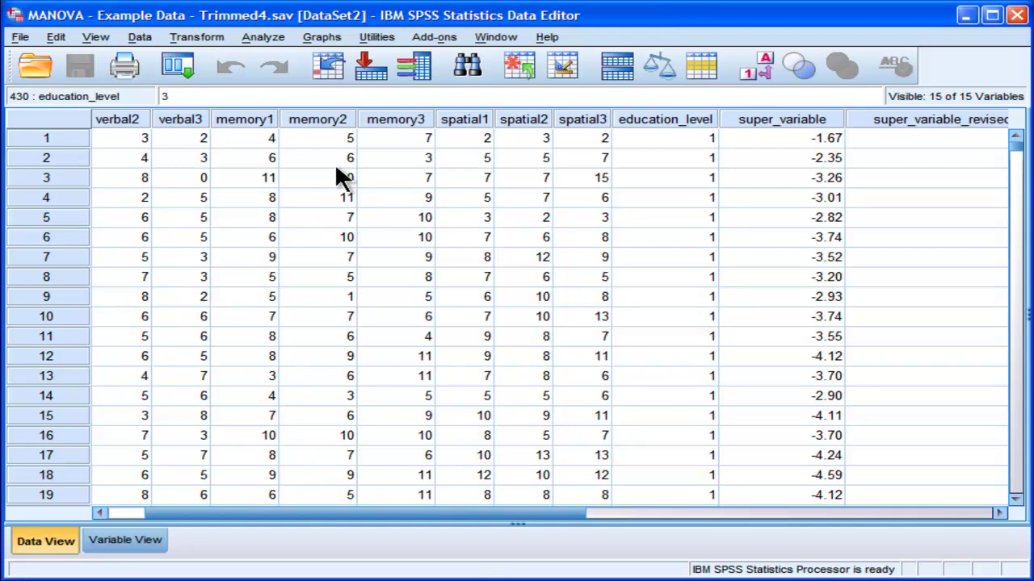
Step: Filter cases with Select Cases using the condition education_level=2
{"action": "left_click", "coordinate": [139, 37]}
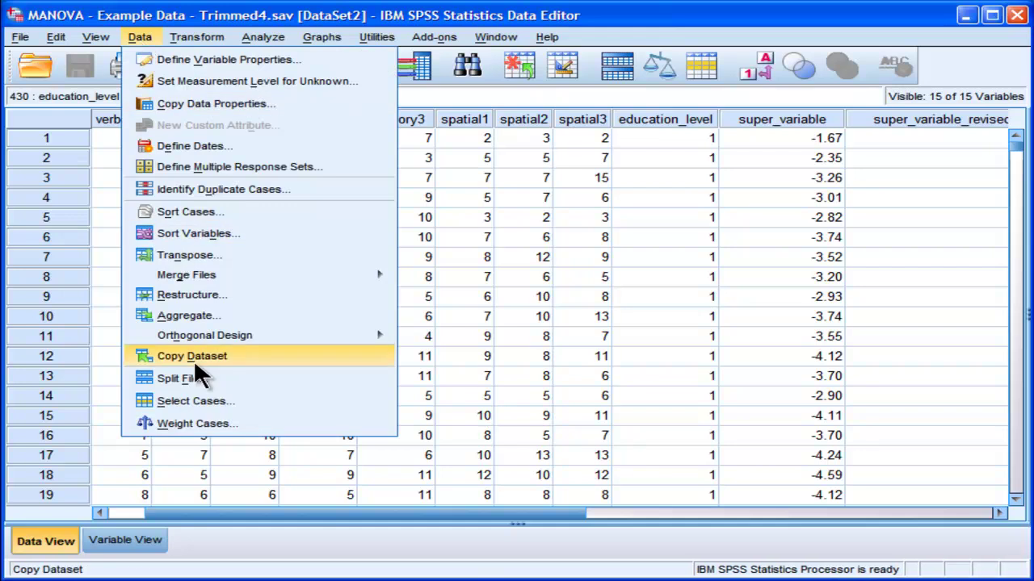
{"action": "left_click", "coordinate": [193, 401]}
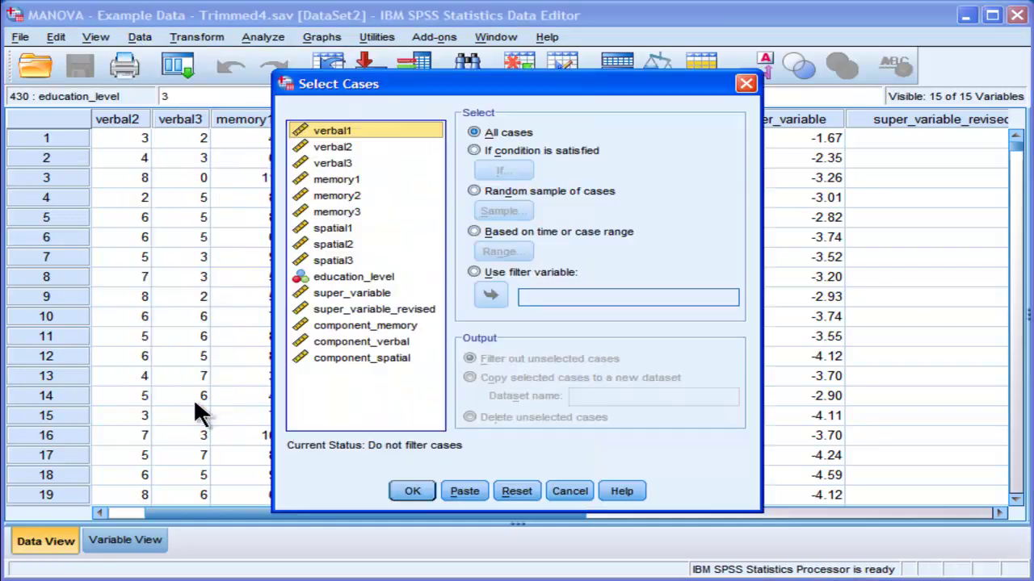
{"action": "left_click", "coordinate": [494, 151]}
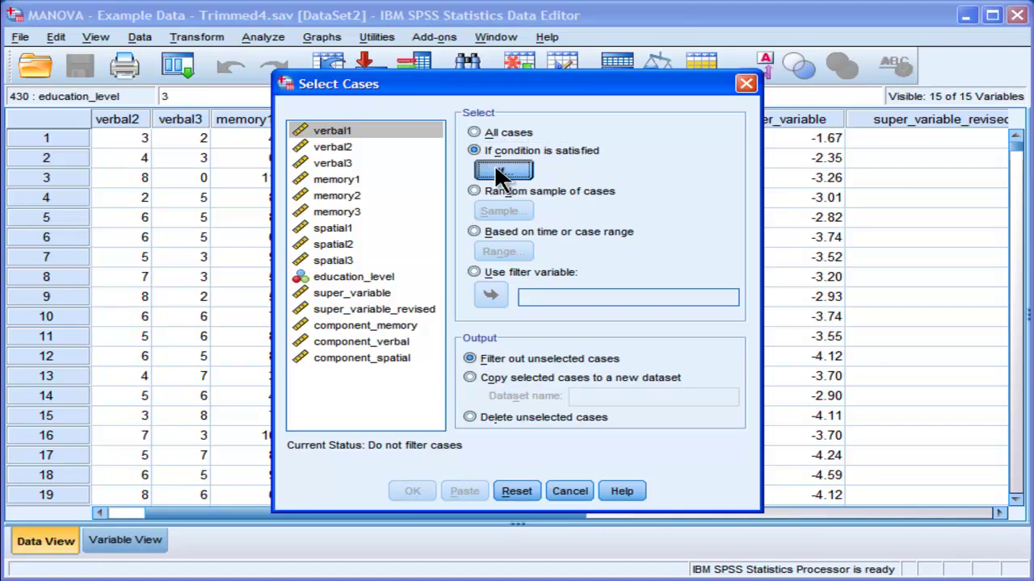
{"action": "left_click", "coordinate": [500, 171]}
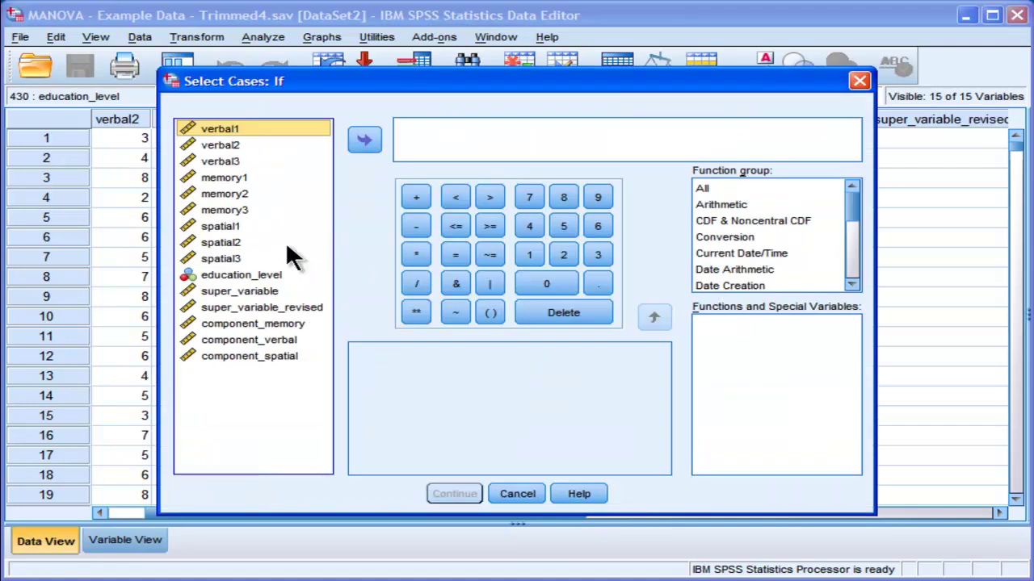
{"action": "double_click", "coordinate": [229, 276]}
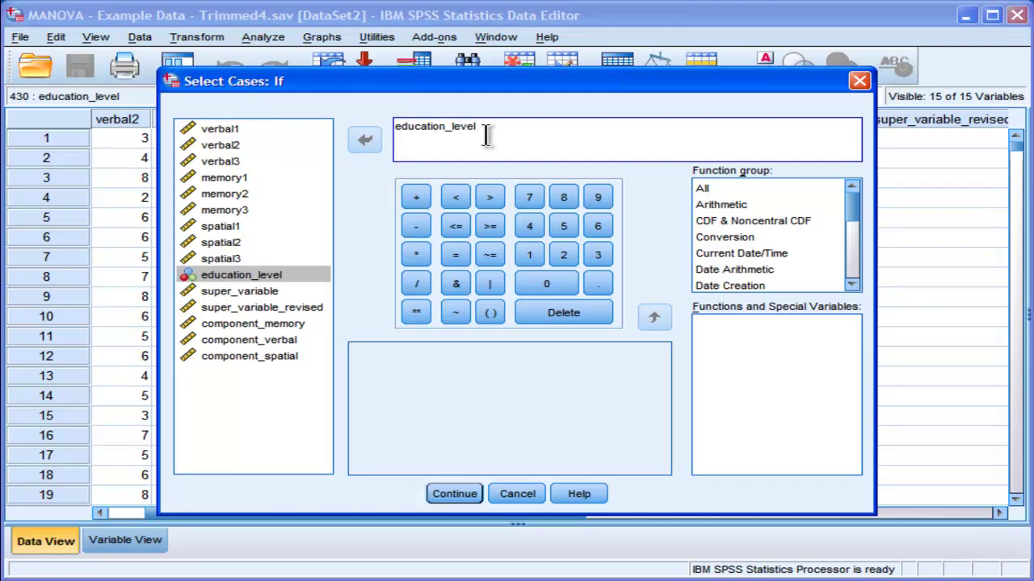
{"action": "type", "text": "=2"}
{"action": "left_click", "coordinate": [449, 490]}
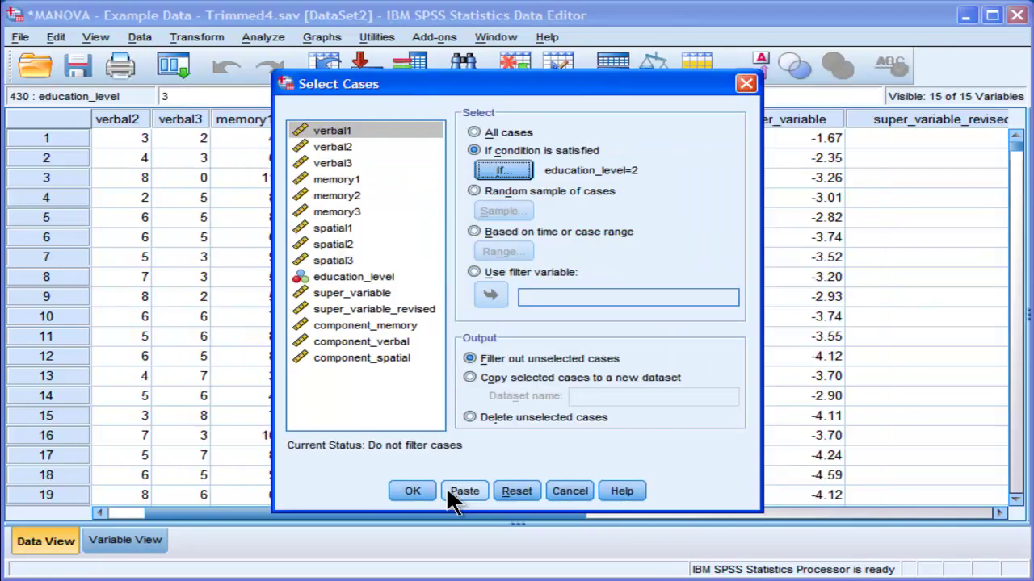
{"action": "left_click", "coordinate": [405, 488]}
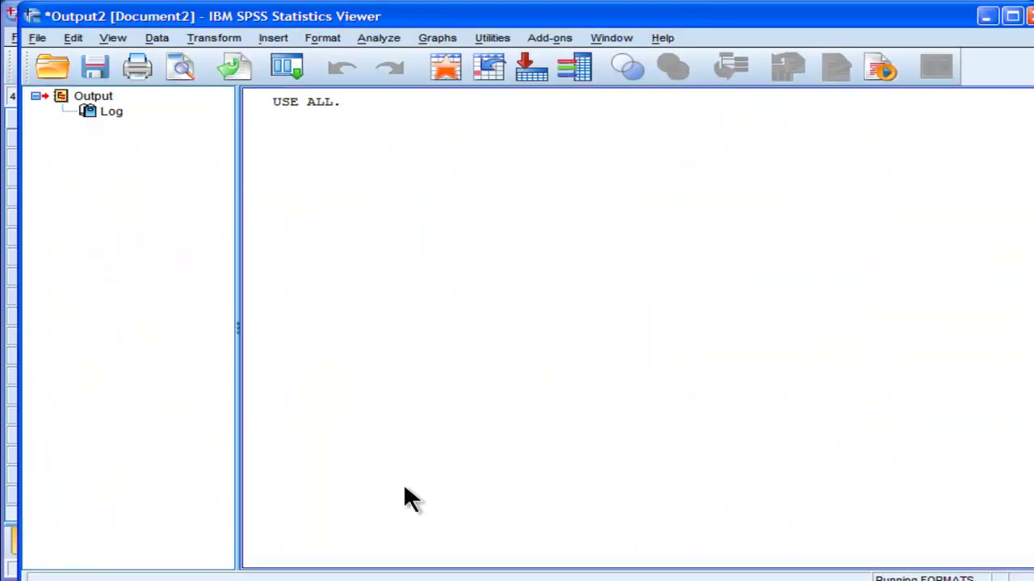
Step: Discard the output log unsaved and check the filter_$ value for case 223
{"action": "left_click", "coordinate": [1029, 16]}
{"action": "left_click", "coordinate": [535, 331]}
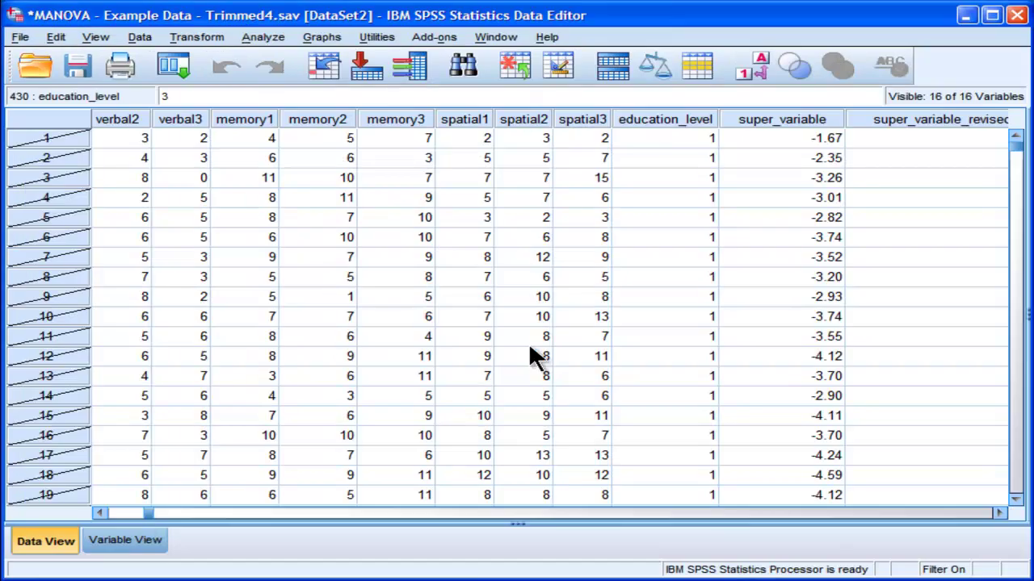
{"action": "left_click_drag", "start_coordinate": [149, 514], "coordinate": [808, 489]}
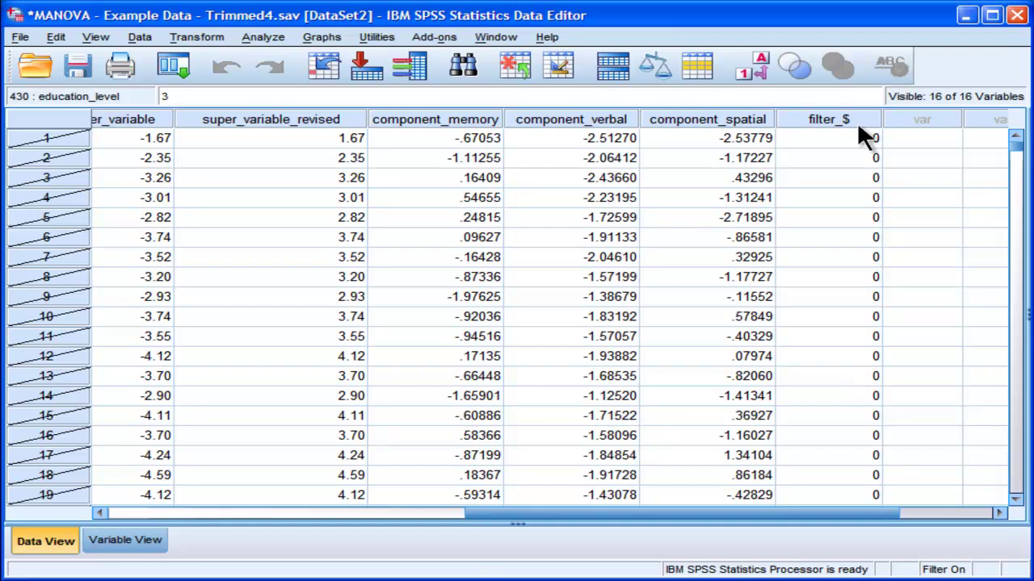
{"action": "left_click", "coordinate": [828, 119]}
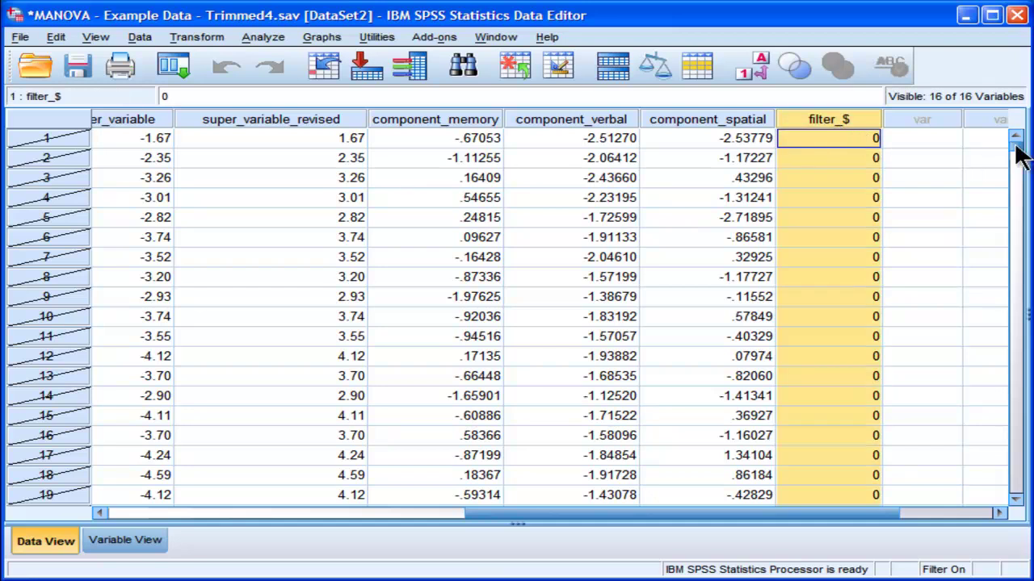
{"action": "left_click_drag", "start_coordinate": [1010, 143], "coordinate": [1011, 268]}
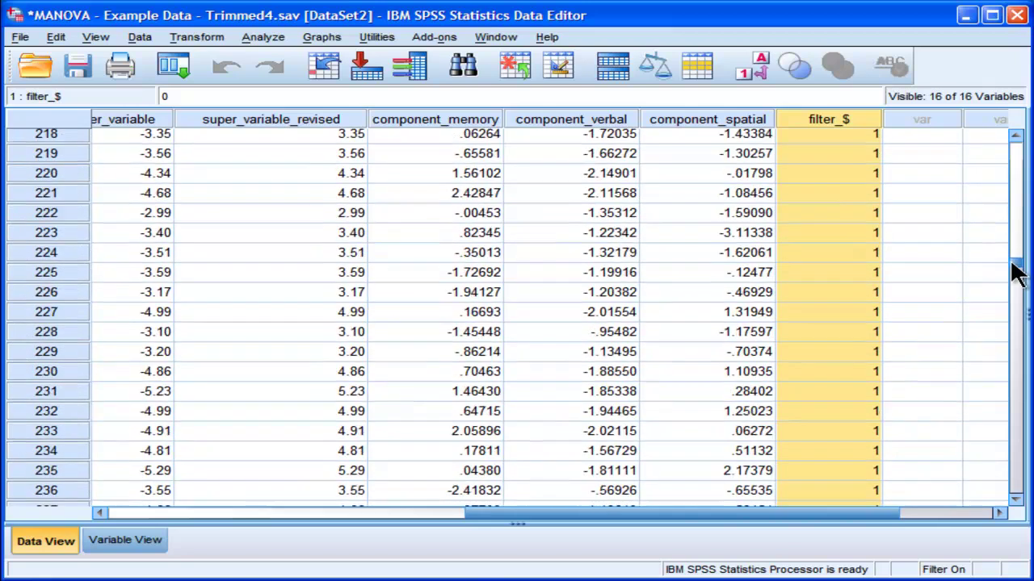
{"action": "left_click", "coordinate": [852, 232]}
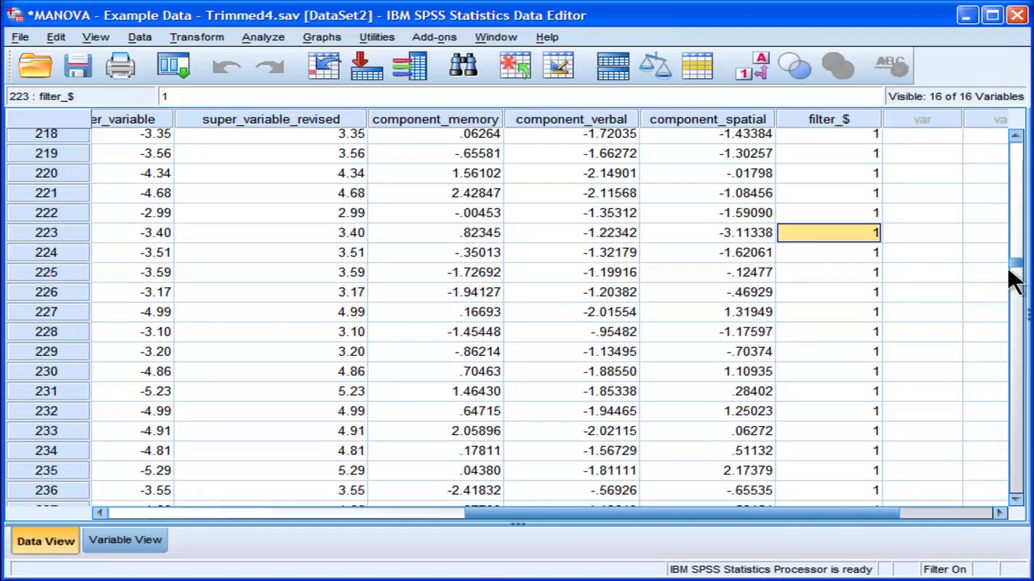
{"action": "left_click_drag", "start_coordinate": [1015, 268], "coordinate": [1009, 143]}
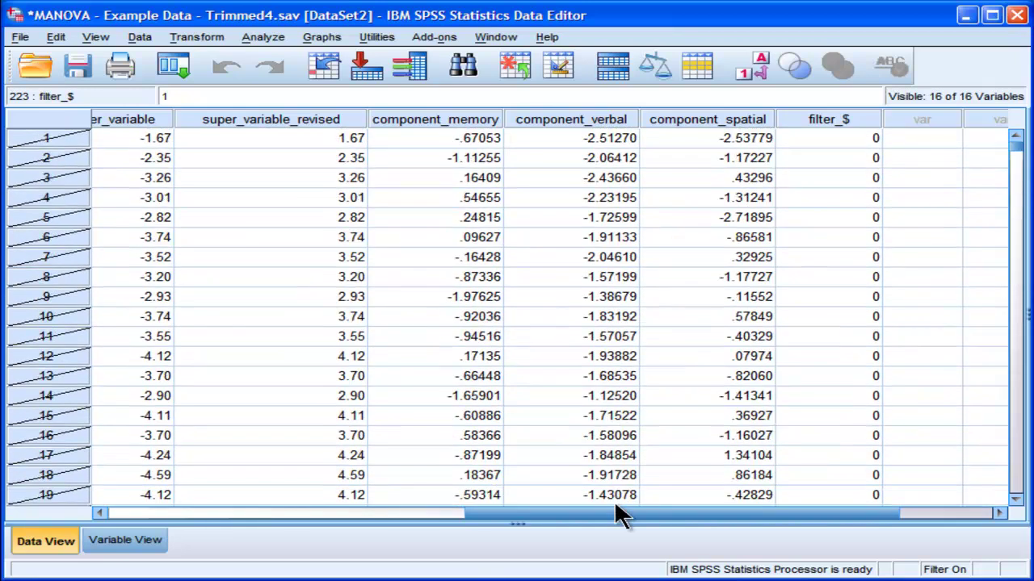
Step: Check case 223's education_level value and scroll back to the top of the data
{"action": "left_click_drag", "start_coordinate": [616, 507], "coordinate": [486, 496]}
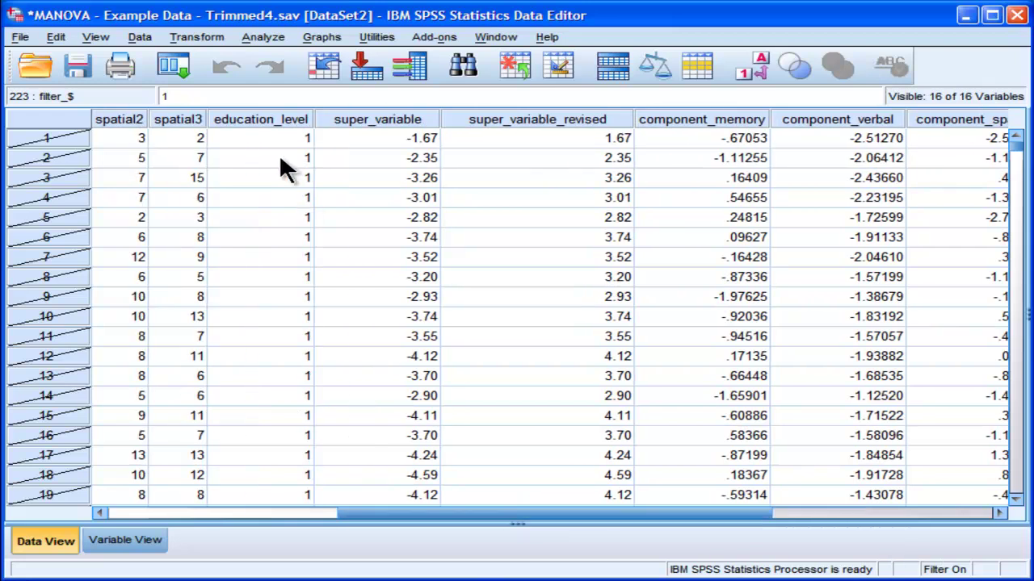
{"action": "left_click", "coordinate": [268, 121]}
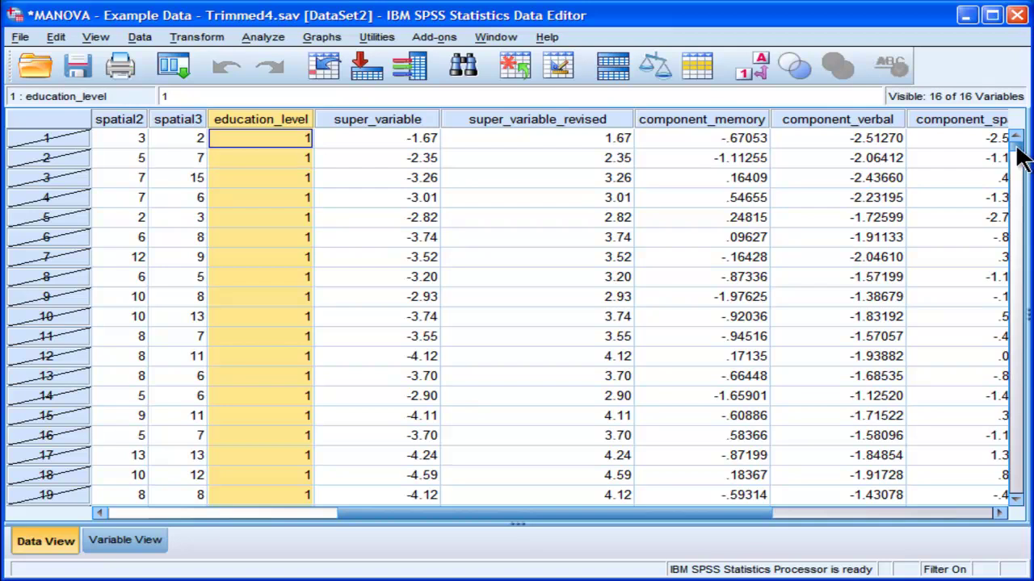
{"action": "left_click_drag", "start_coordinate": [1018, 138], "coordinate": [1019, 265]}
{"action": "left_click", "coordinate": [283, 235]}
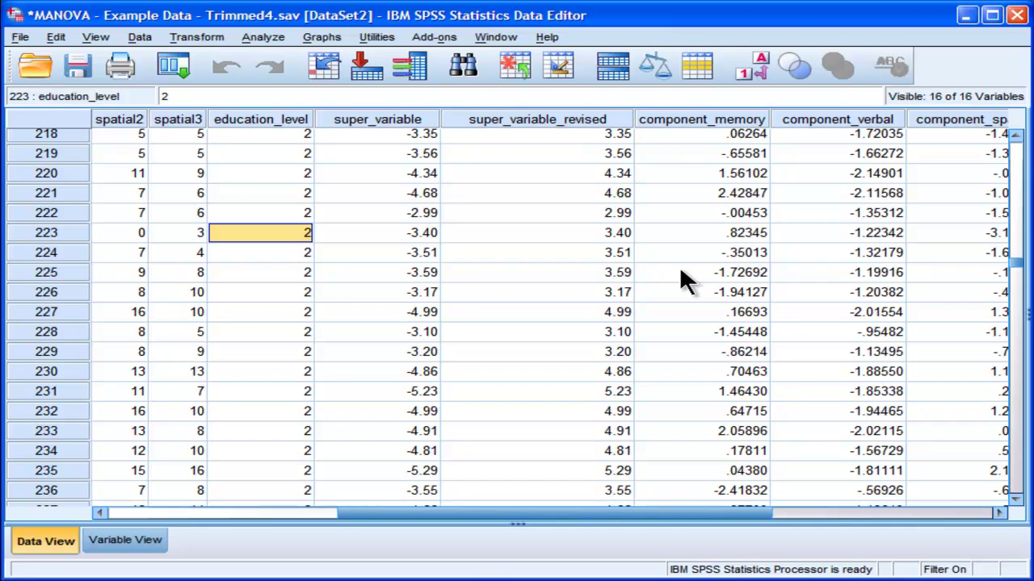
{"action": "left_click_drag", "start_coordinate": [1019, 271], "coordinate": [1009, 380]}
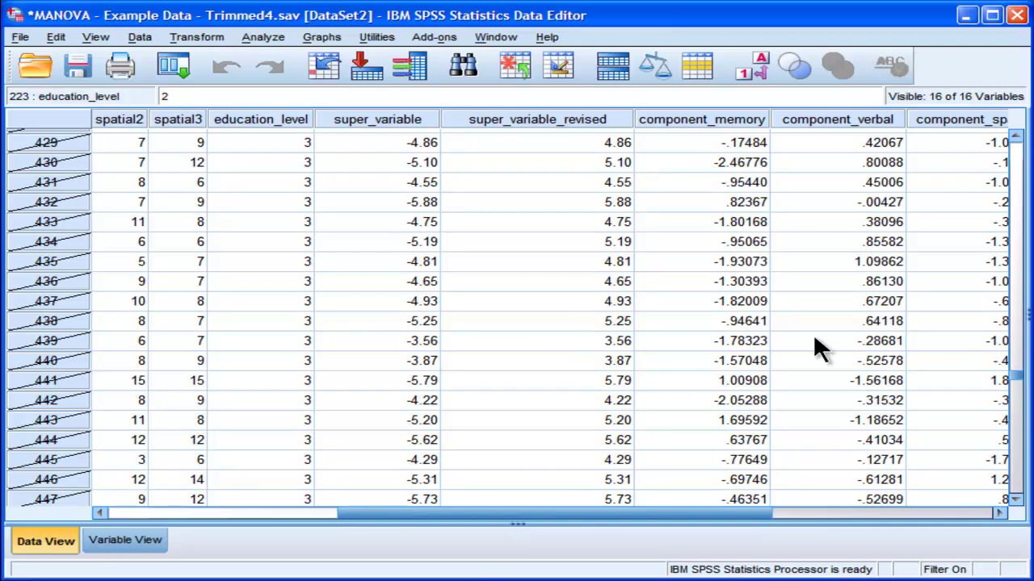
{"action": "left_click_drag", "start_coordinate": [1015, 385], "coordinate": [1009, 150]}
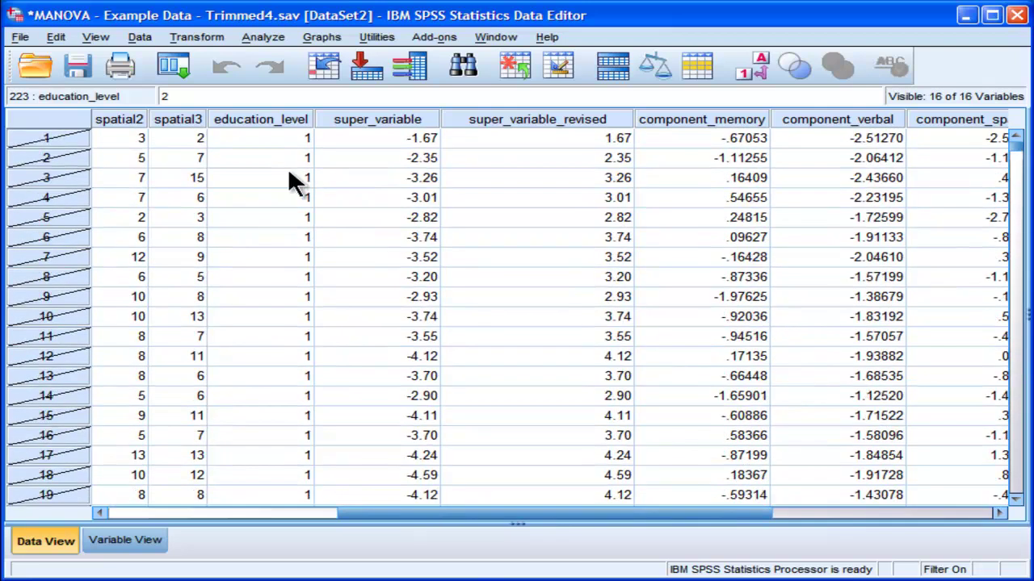
Step: In the Select Cases If condition, replace education_level=2 with education_level = 1
{"action": "left_click", "coordinate": [138, 37]}
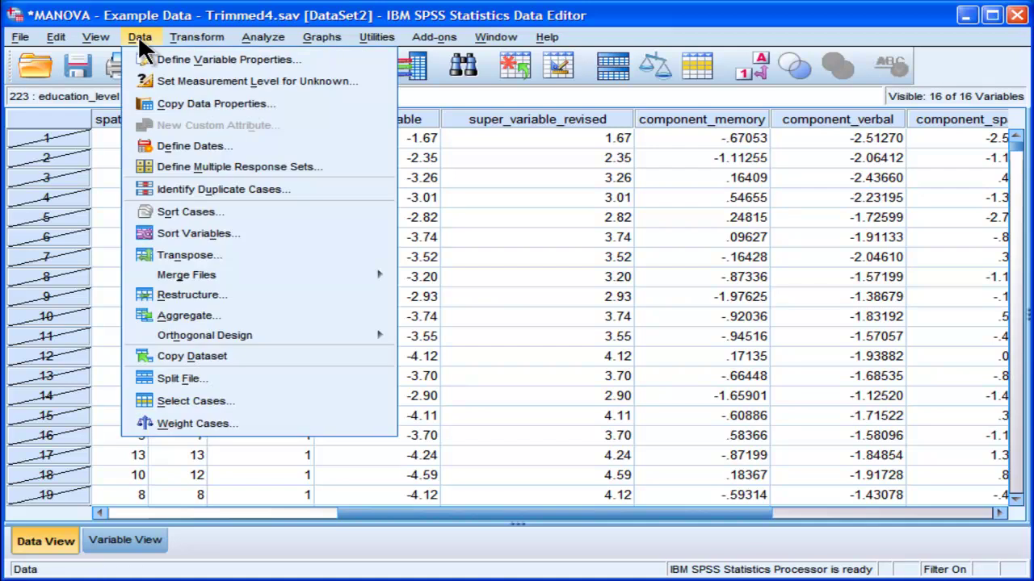
{"action": "left_click", "coordinate": [189, 394]}
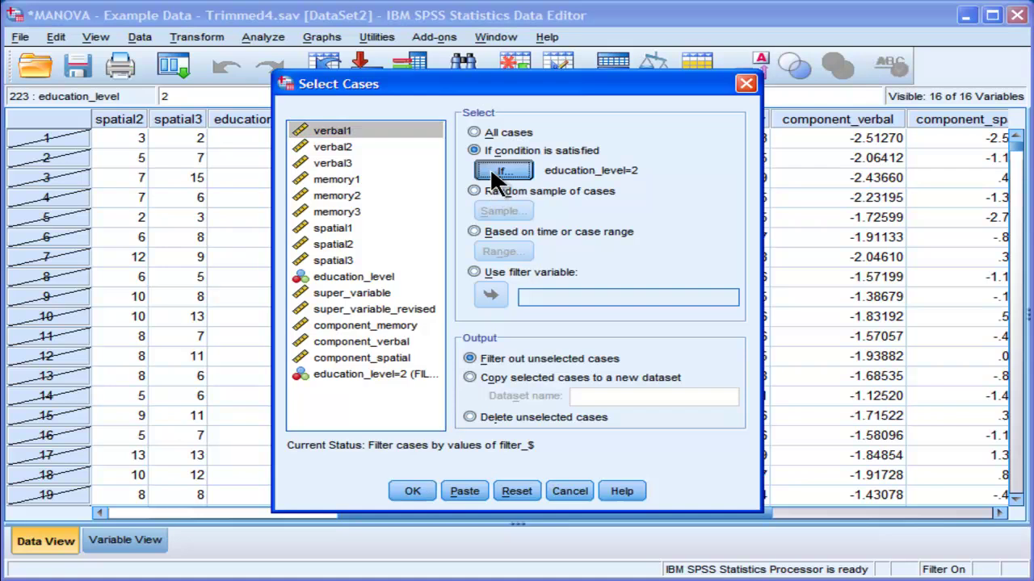
{"action": "left_click", "coordinate": [489, 169]}
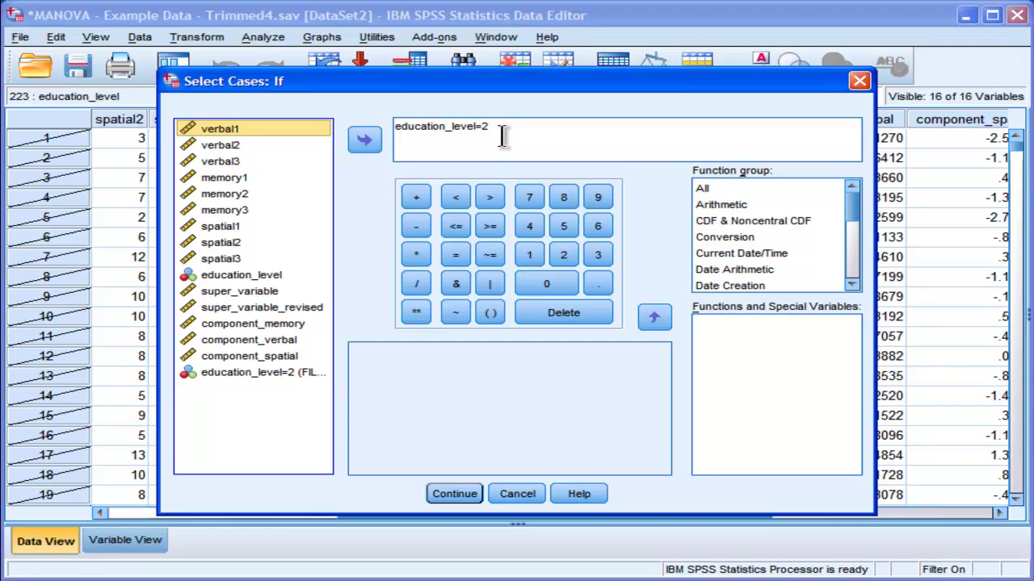
{"action": "left_click", "coordinate": [503, 137]}
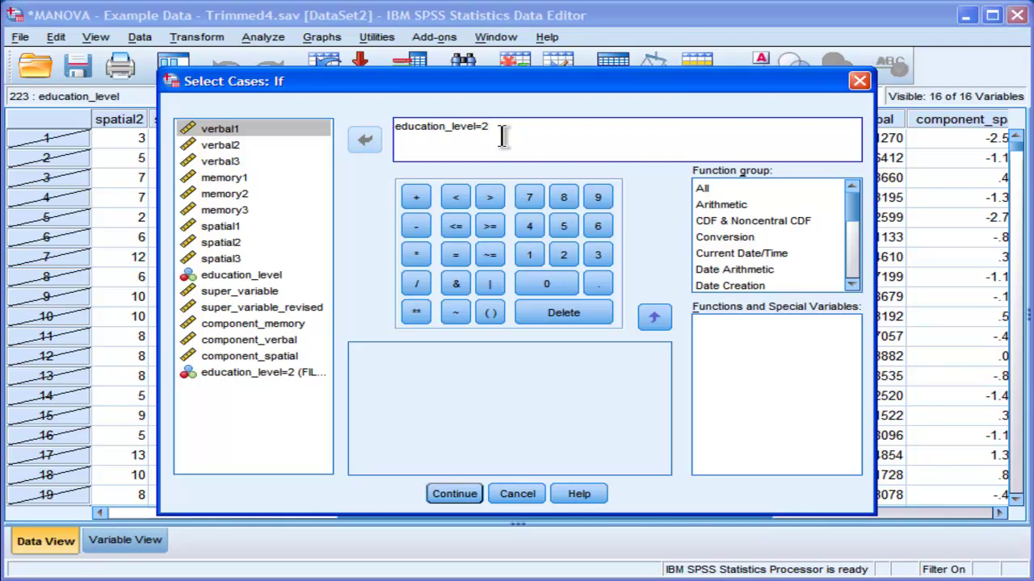
{"action": "key", "text": "BackSpace"}
{"action": "key", "text": "BackSpace"}
{"action": "key", "text": "BackSpace"}
{"action": "key", "text": "BackSpace"}
{"action": "key", "text": "BackSpace"}
{"action": "key", "text": "BackSpace"}
{"action": "key", "text": "BackSpace"}
{"action": "key", "text": "BackSpace"}
{"action": "key", "text": "BackSpace"}
{"action": "key", "text": "BackSpace"}
{"action": "key", "text": "BackSpace"}
{"action": "key", "text": "BackSpace"}
{"action": "key", "text": "BackSpace"}
{"action": "key", "text": "BackSpace"}
{"action": "key", "text": "BackSpace"}
{"action": "key", "text": "BackSpace"}
{"action": "key", "text": "BackSpace"}
{"action": "double_click", "coordinate": [228, 275]}
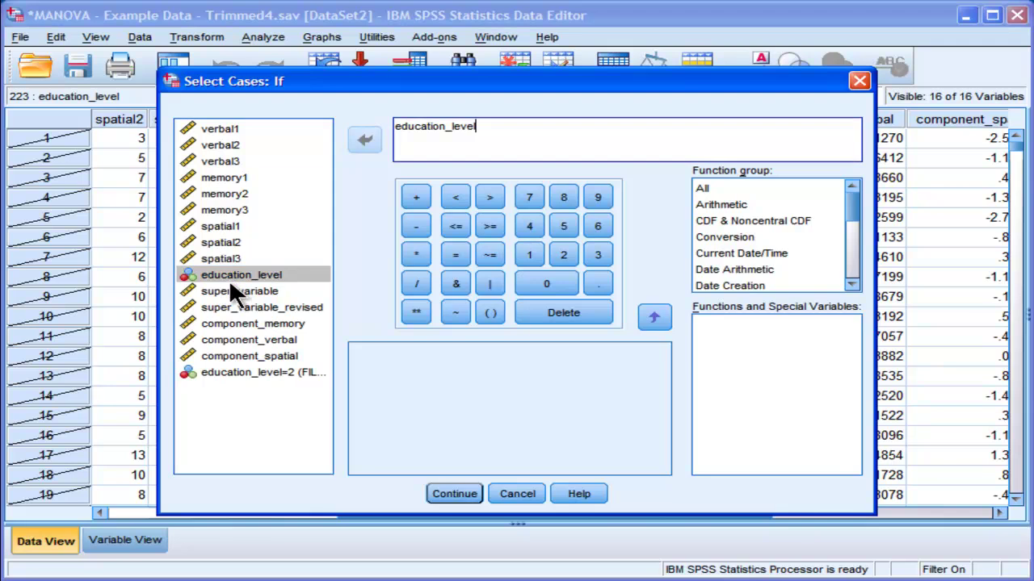
{"action": "left_click", "coordinate": [230, 287]}
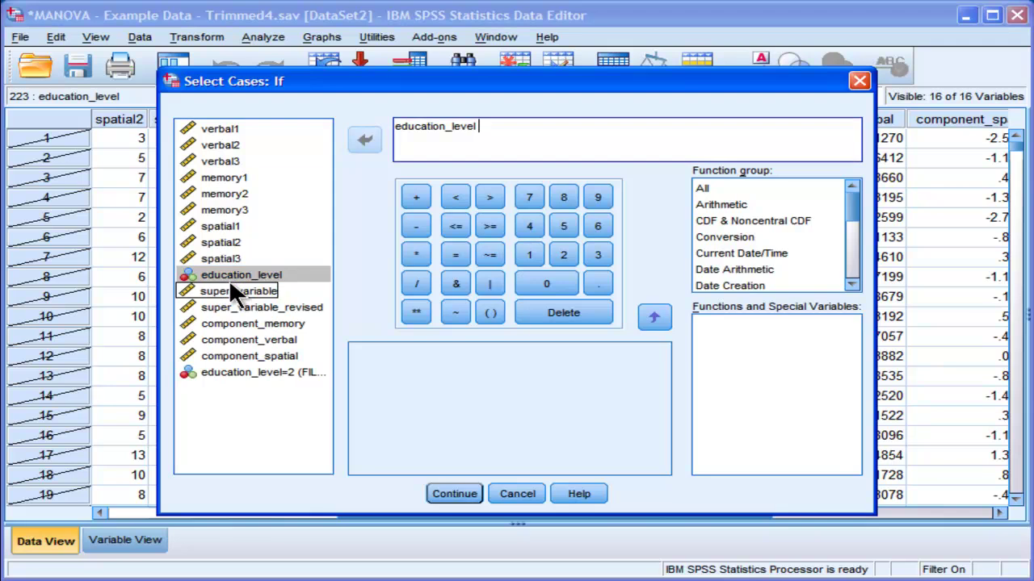
{"action": "type", "text": "= 1"}
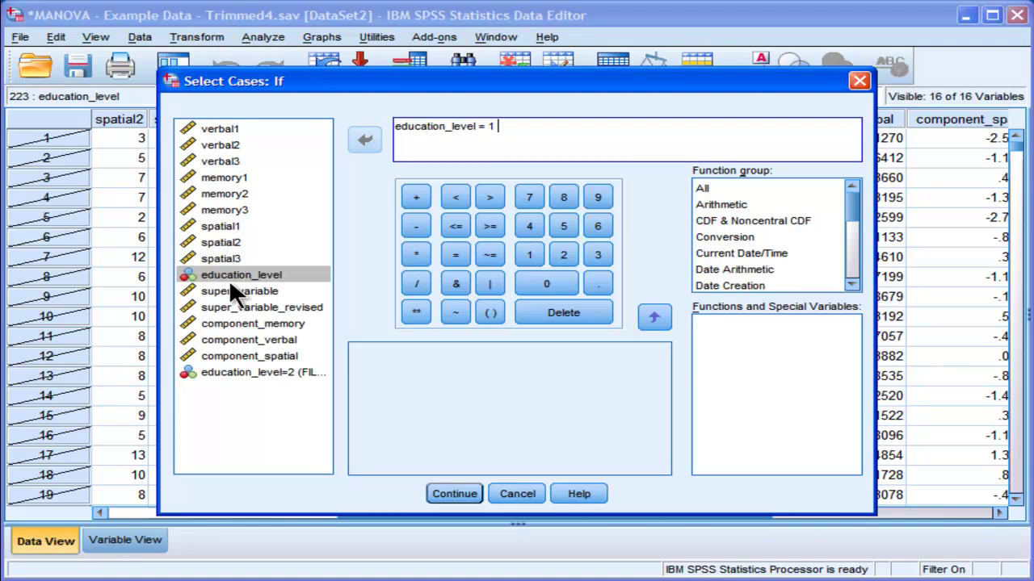
Step: Add an OR operator and a second comparison, education_level = 3, to the condition
{"action": "left_click", "coordinate": [490, 283]}
{"action": "type", "text": "education_level = 3"}
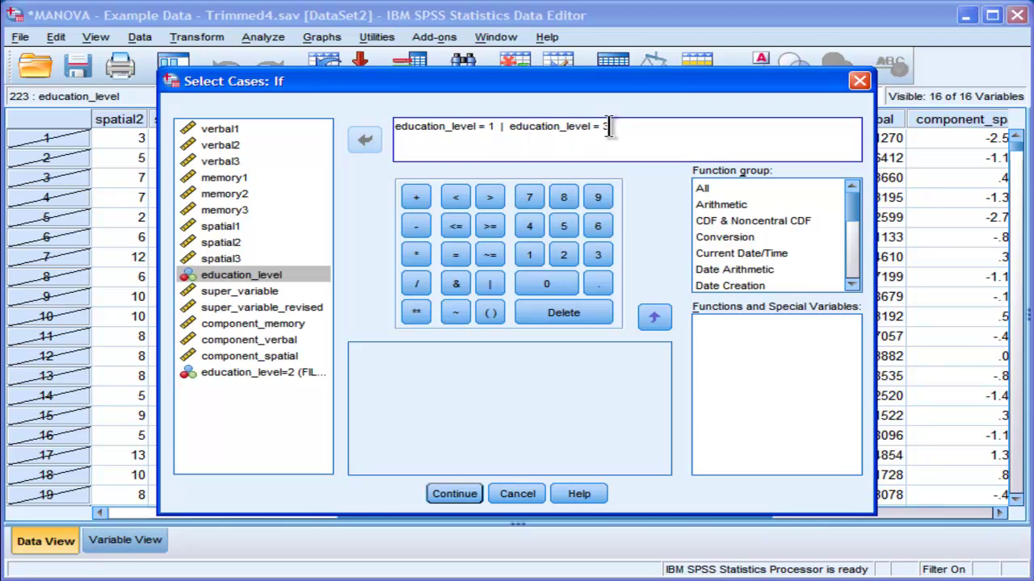
{"action": "double_click", "coordinate": [501, 129]}
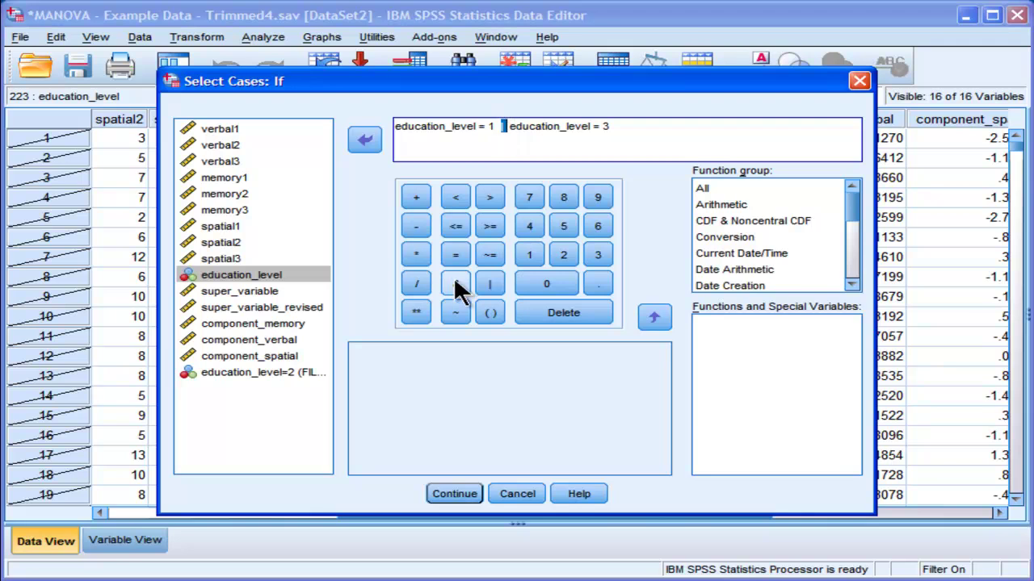
{"action": "left_click", "coordinate": [469, 126]}
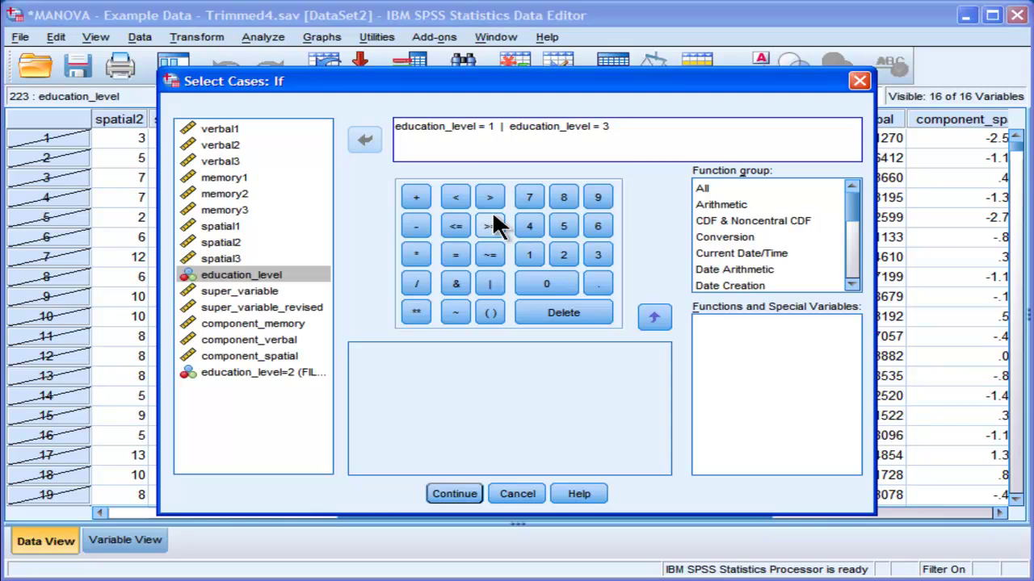
Step: Apply the education_level 1 or 3 filter and discard the output log without saving
{"action": "left_click", "coordinate": [444, 492]}
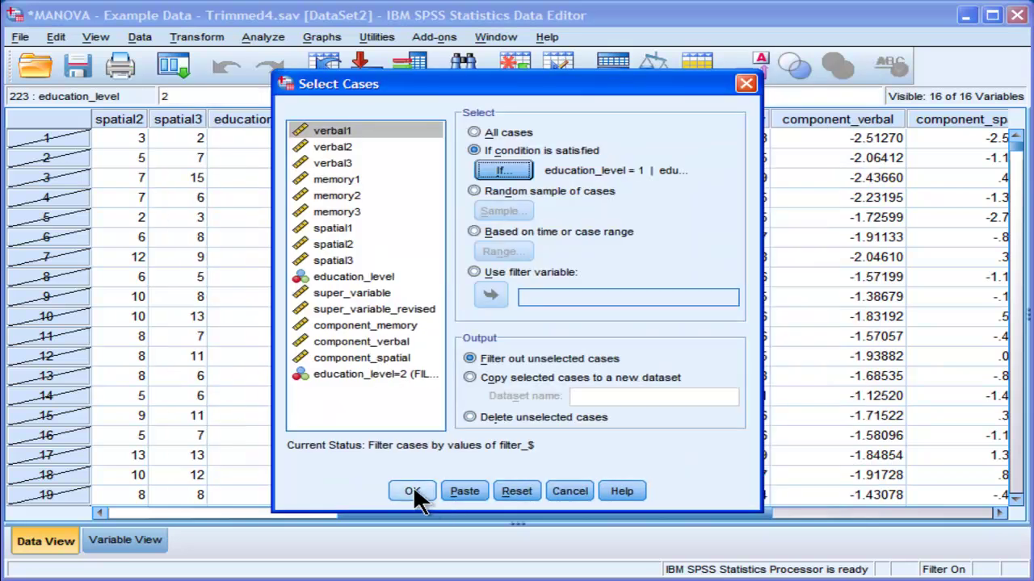
{"action": "left_click", "coordinate": [412, 491]}
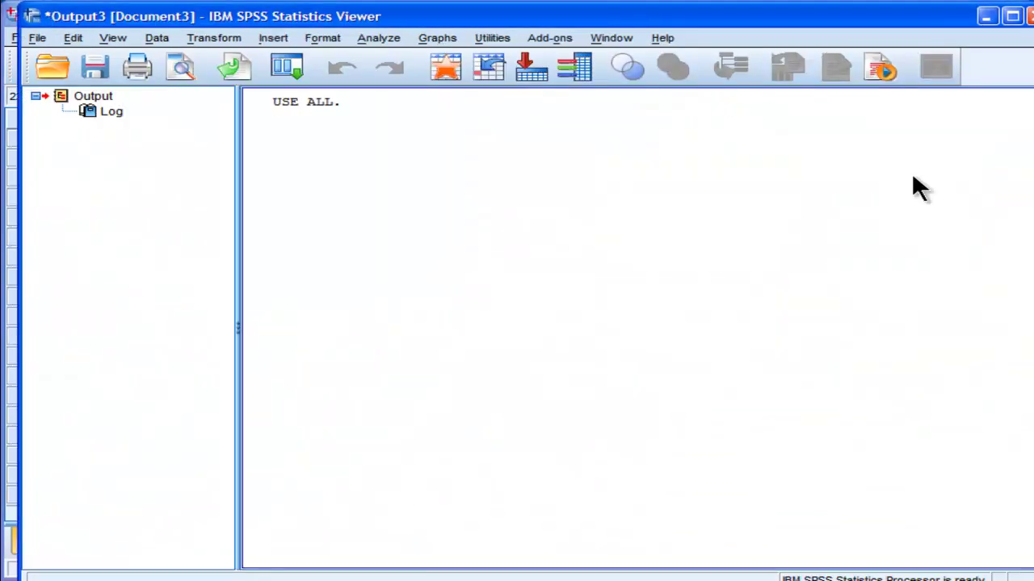
{"action": "left_click", "coordinate": [1030, 16]}
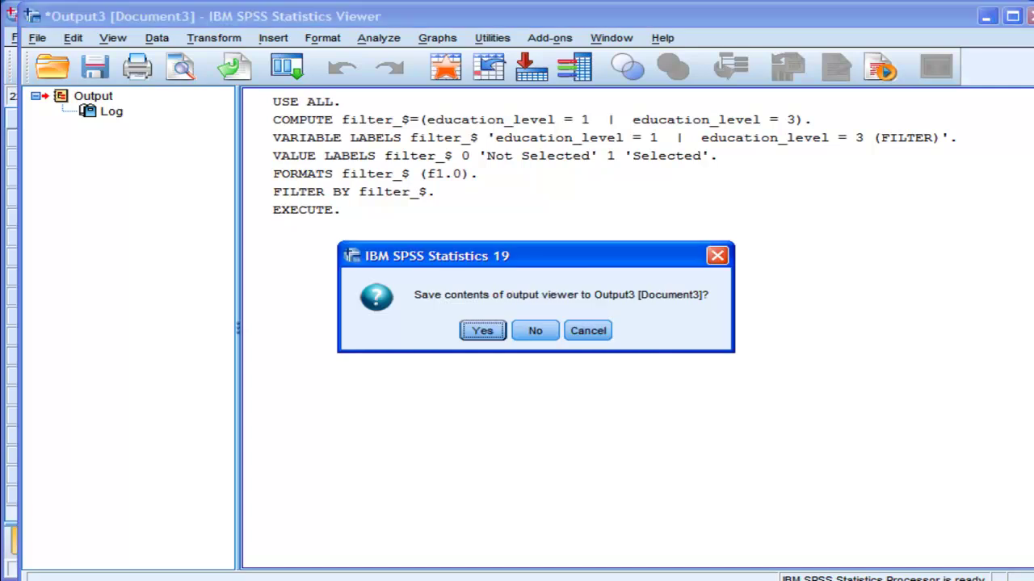
{"action": "left_click", "coordinate": [544, 331]}
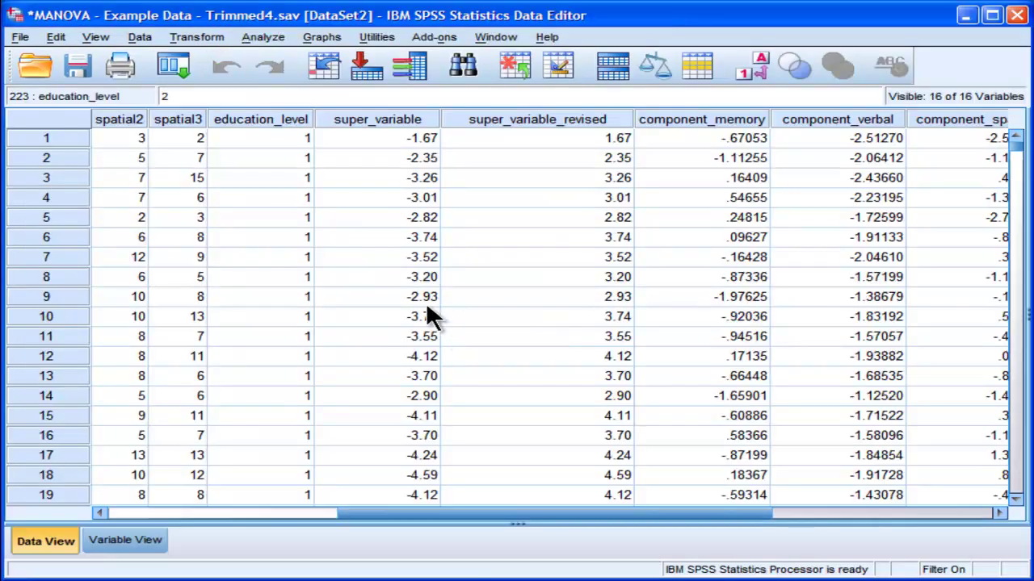
Step: Check which cases remain active, looking at cases 1 and 3
{"action": "left_click", "coordinate": [275, 138]}
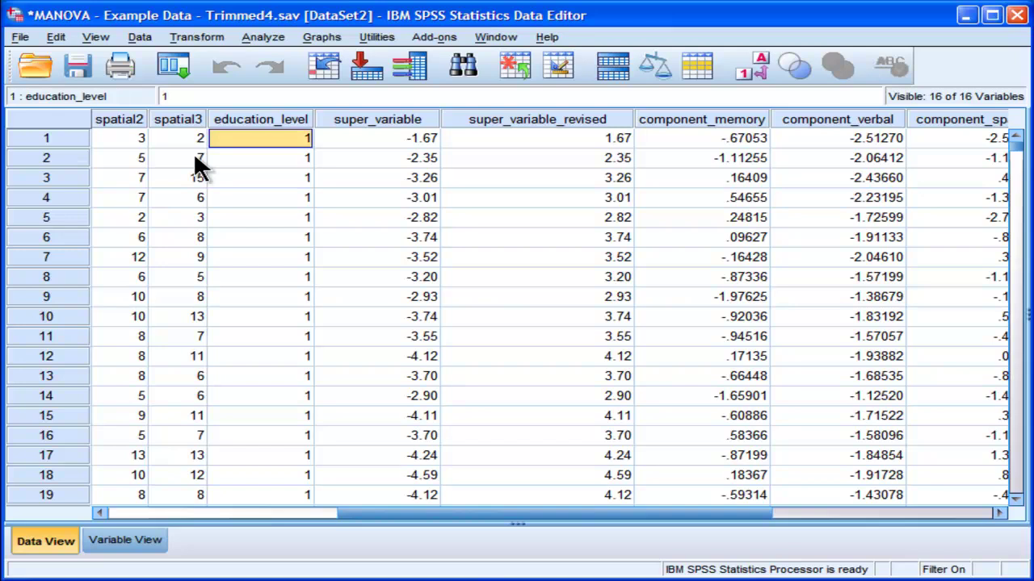
{"action": "left_click", "coordinate": [57, 137]}
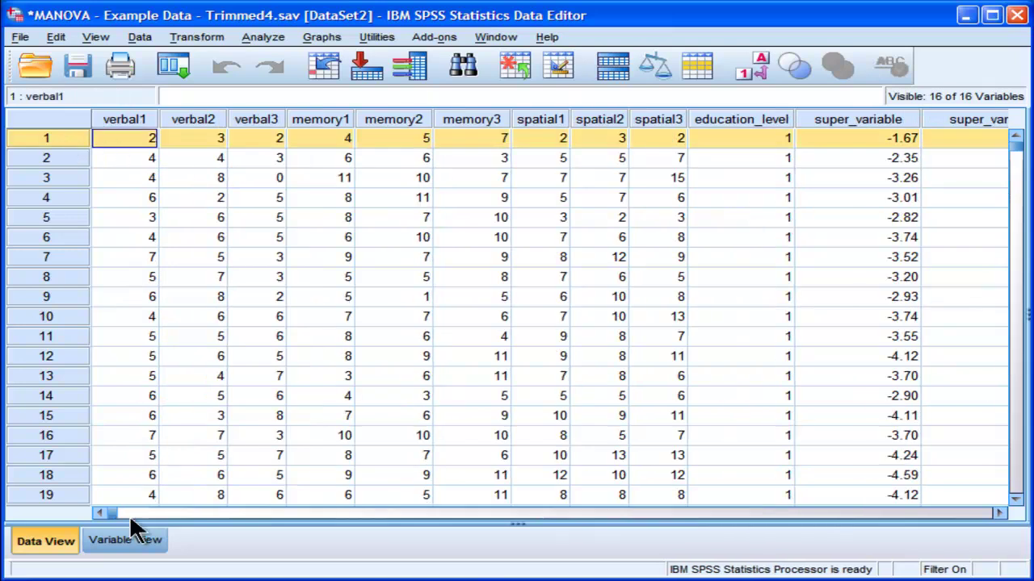
{"action": "left_click_drag", "start_coordinate": [121, 513], "coordinate": [323, 420]}
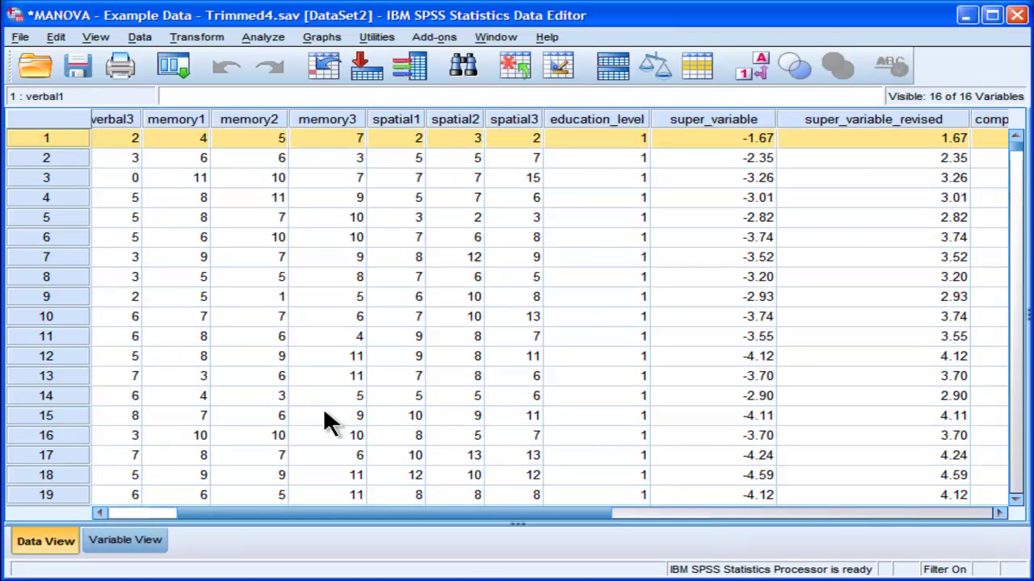
{"action": "left_click", "coordinate": [616, 169]}
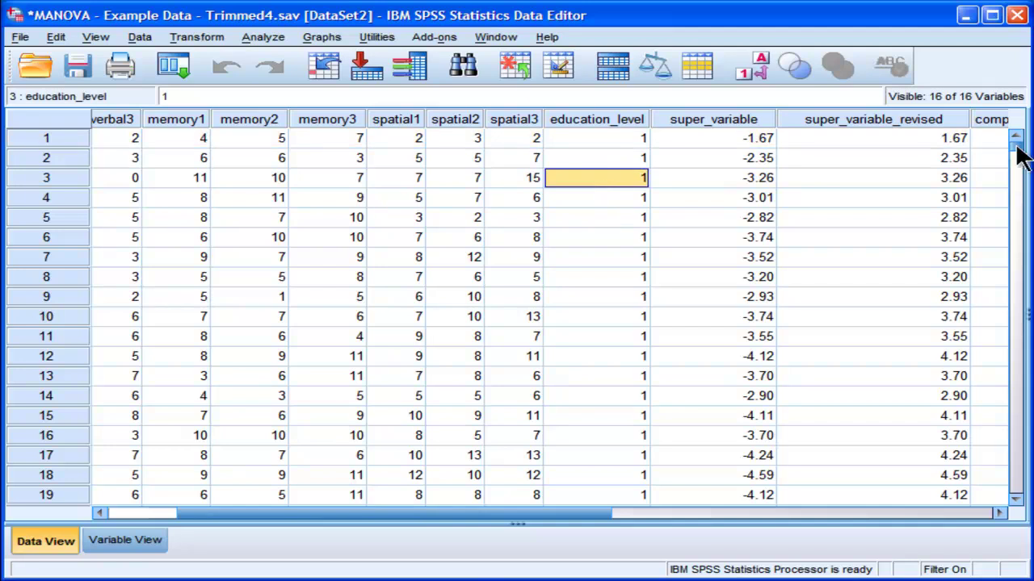
{"action": "left_click_drag", "start_coordinate": [1015, 152], "coordinate": [1019, 226]}
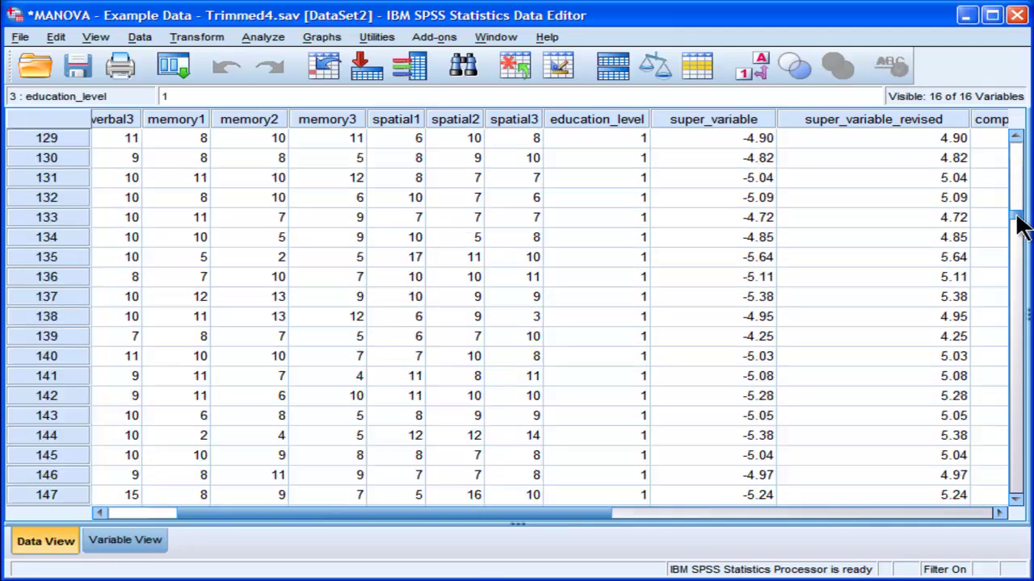